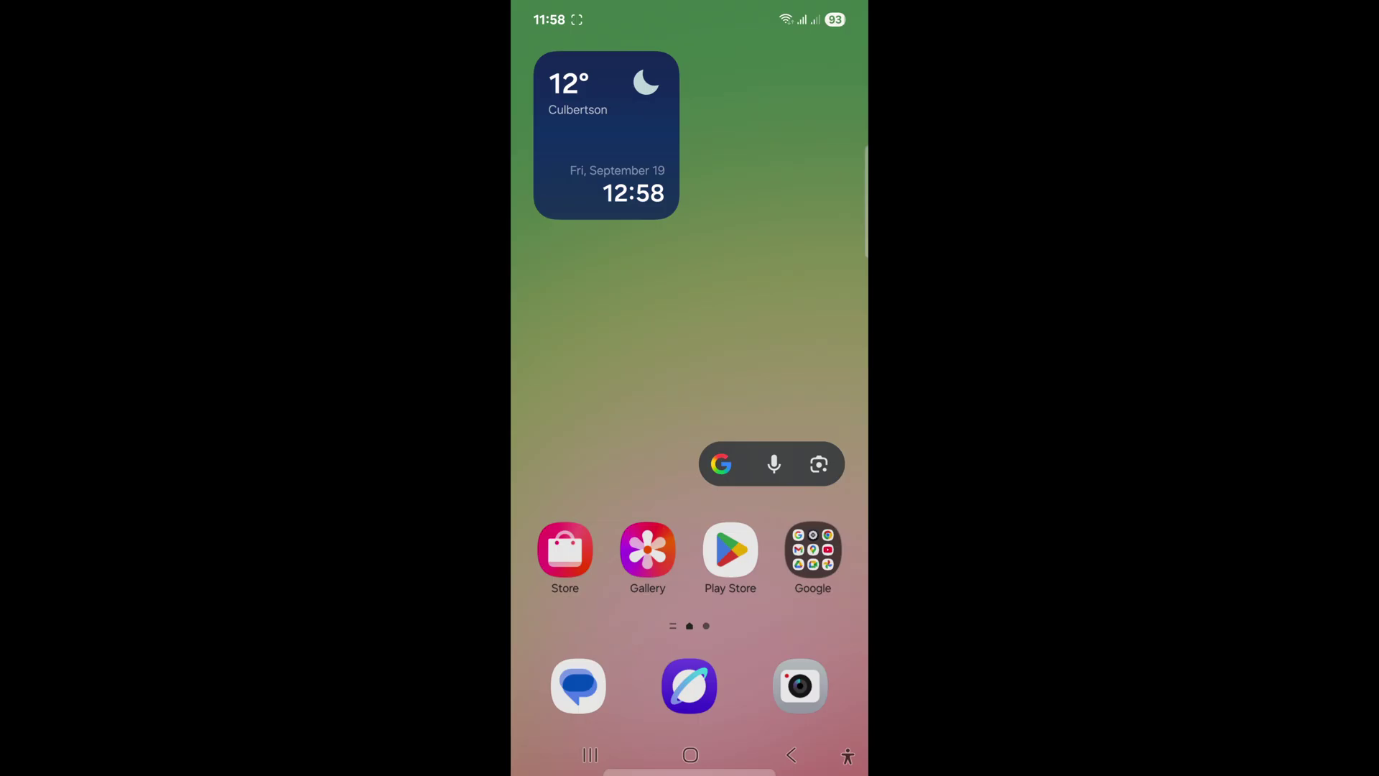
# Return to the home screen after GCash closes over the unlocked-bootloader warning
pyautogui.moveTo(798, 323)
pyautogui.mouseDown()
pyautogui.moveTo(582, 323)
pyautogui.moveTo(797, 323)
pyautogui.mouseUp()
# From the Google folder, launch Settings and open the About phone page
pyautogui.click(812, 550)
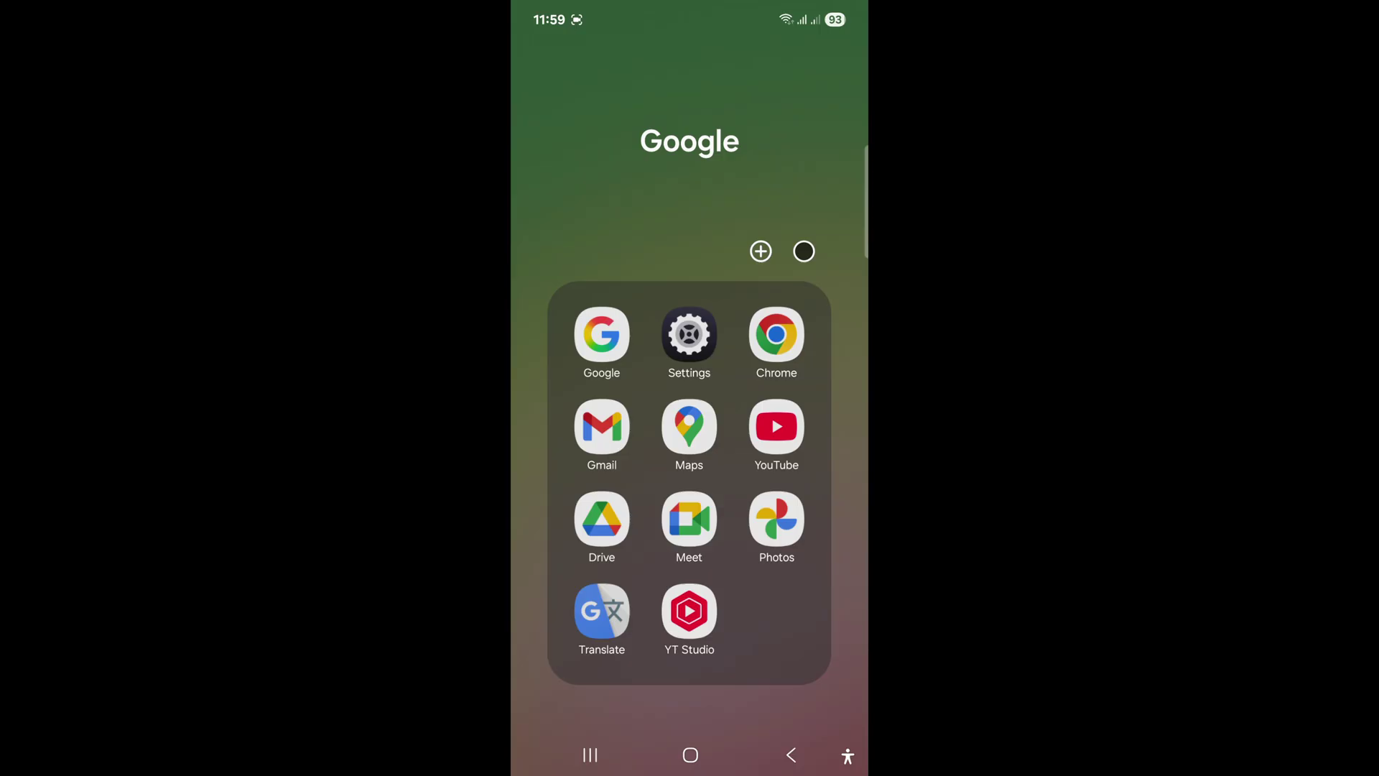
pyautogui.click(689, 334)
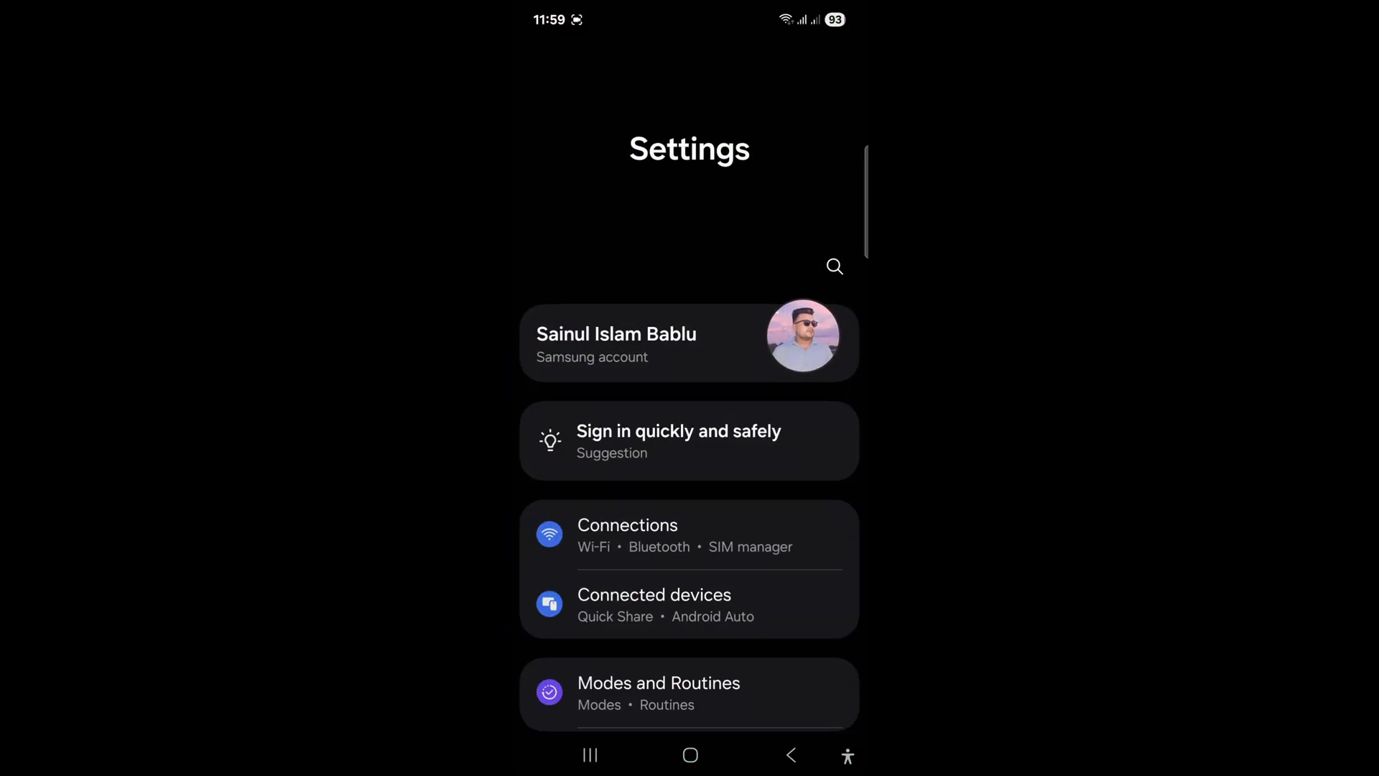
pyautogui.scroll(-5, 689, 485)
pyautogui.scroll(-3, 748, 376)
pyautogui.scroll(-3, 755, 431)
pyautogui.scroll(-5, 760, 351)
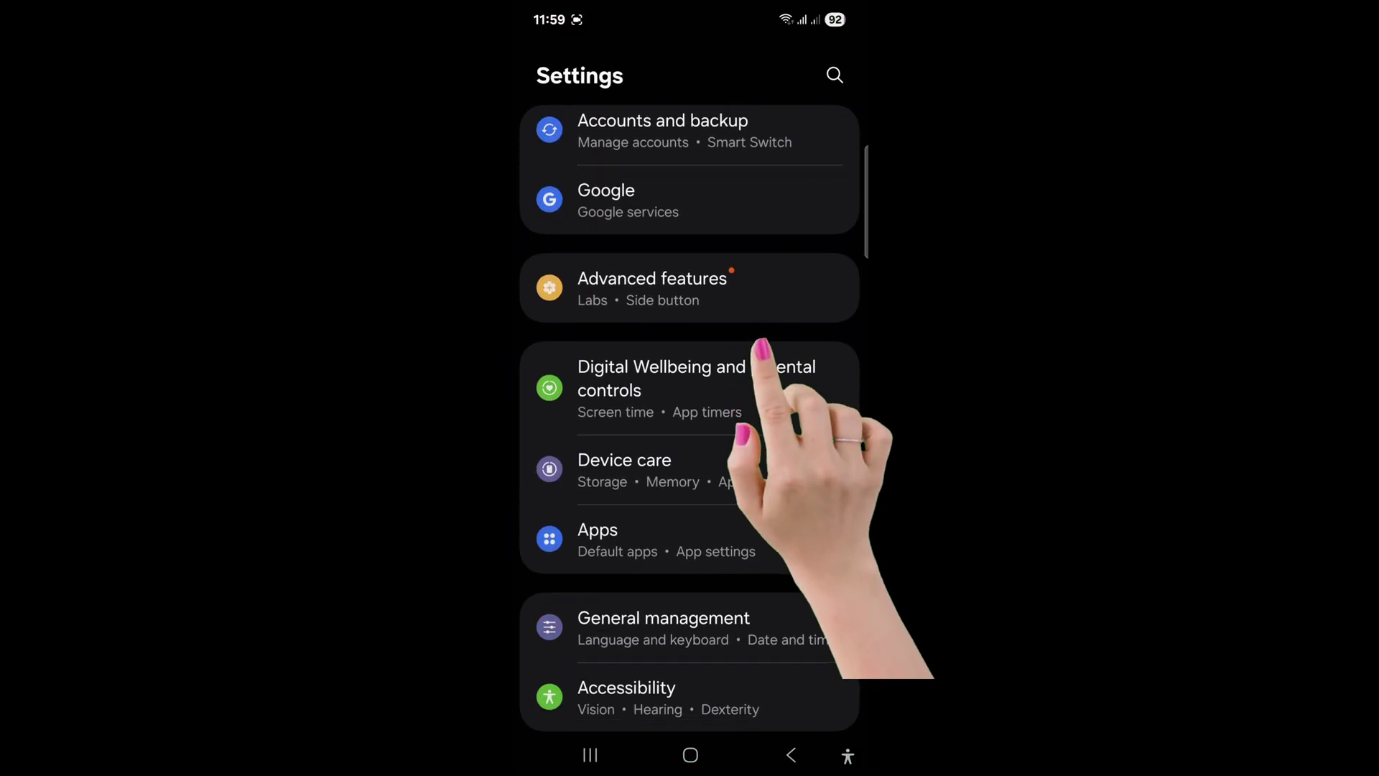
pyautogui.scroll(-3, 761, 350)
pyautogui.scroll(-1, 825, 410)
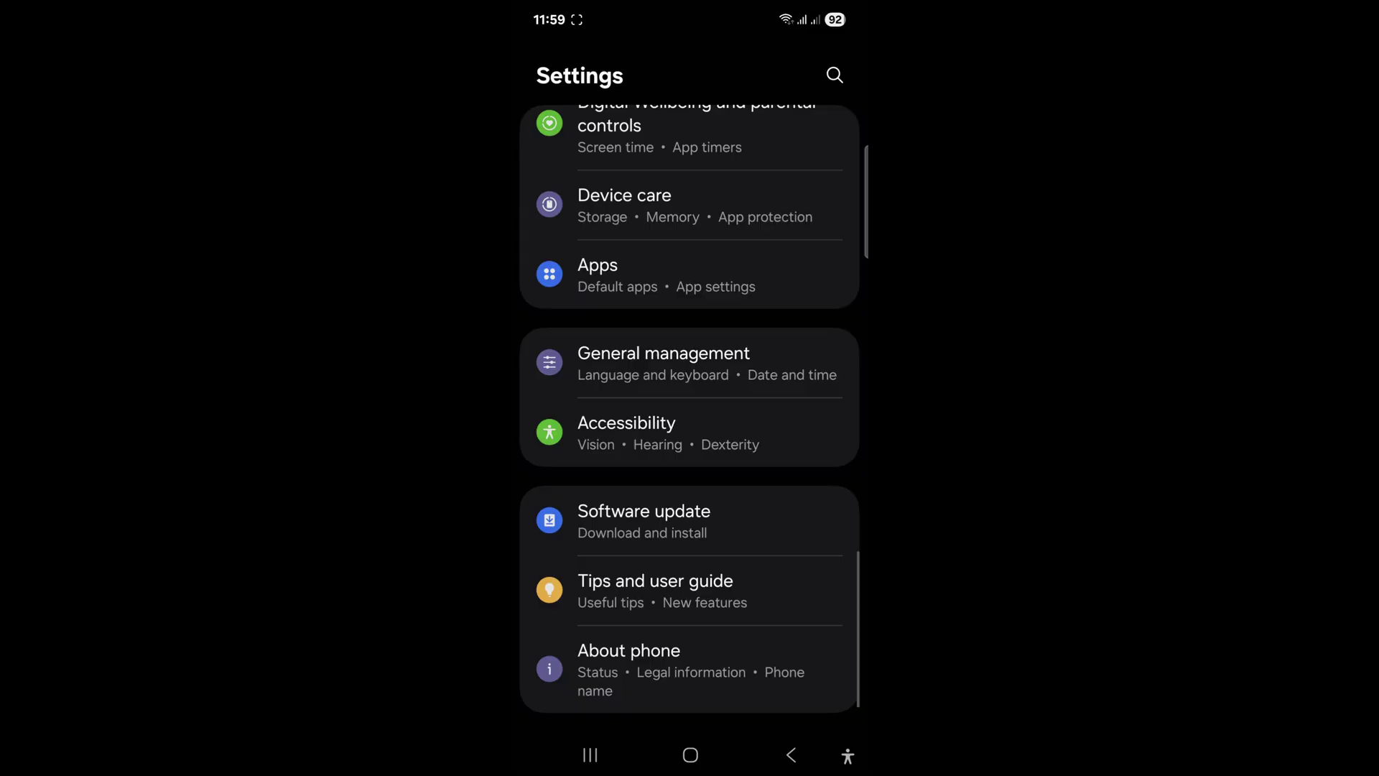
pyautogui.click(668, 668)
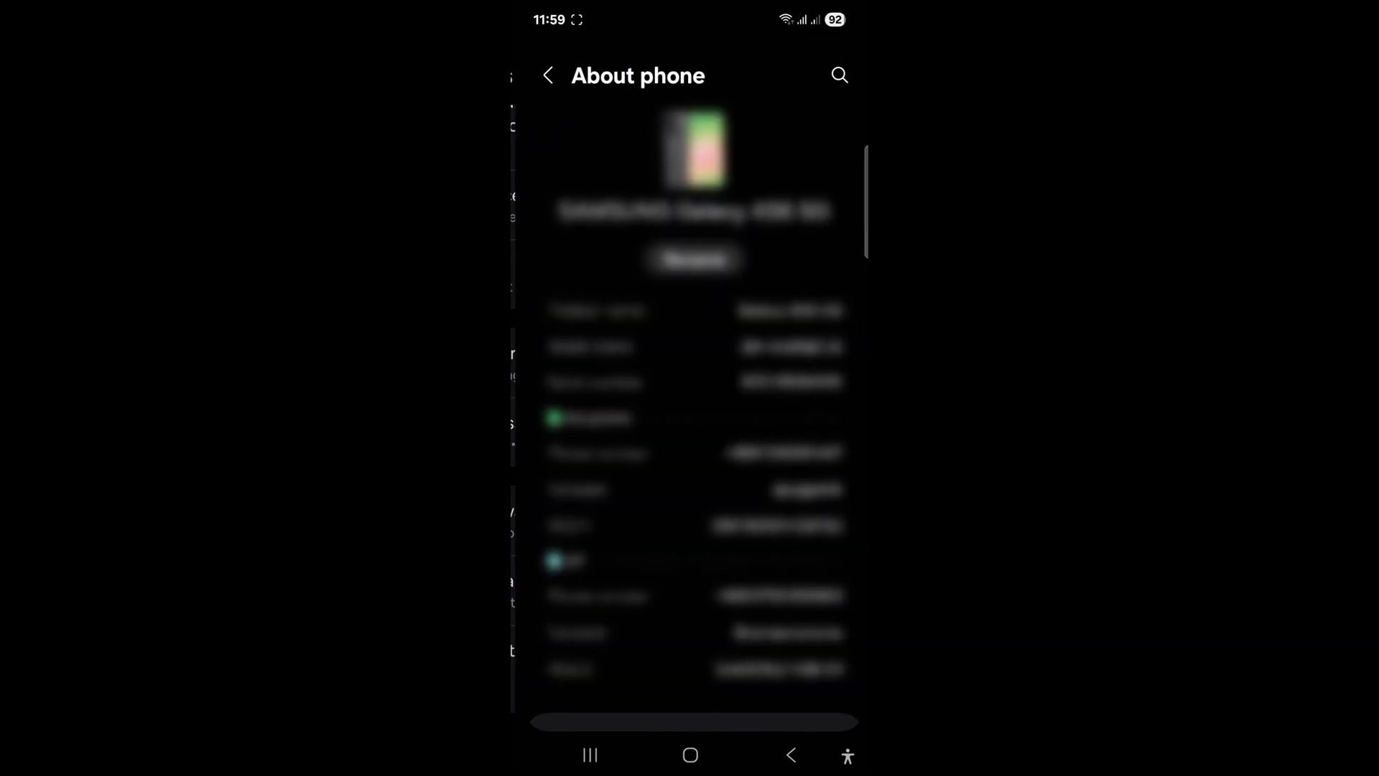
pyautogui.scroll(-5, 689, 409)
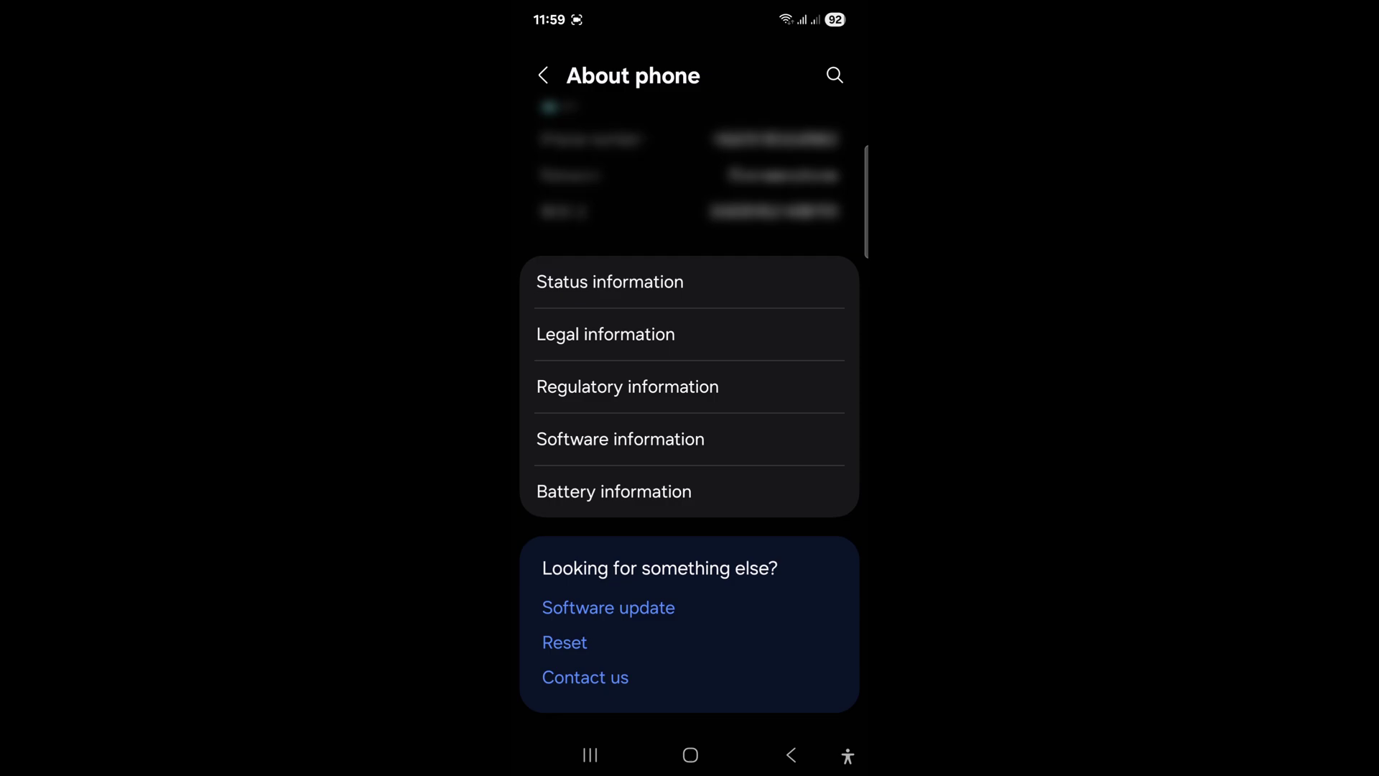
# In Software information, tap Build number repeatedly until developer mode turns on, then back out
pyautogui.click(622, 439)
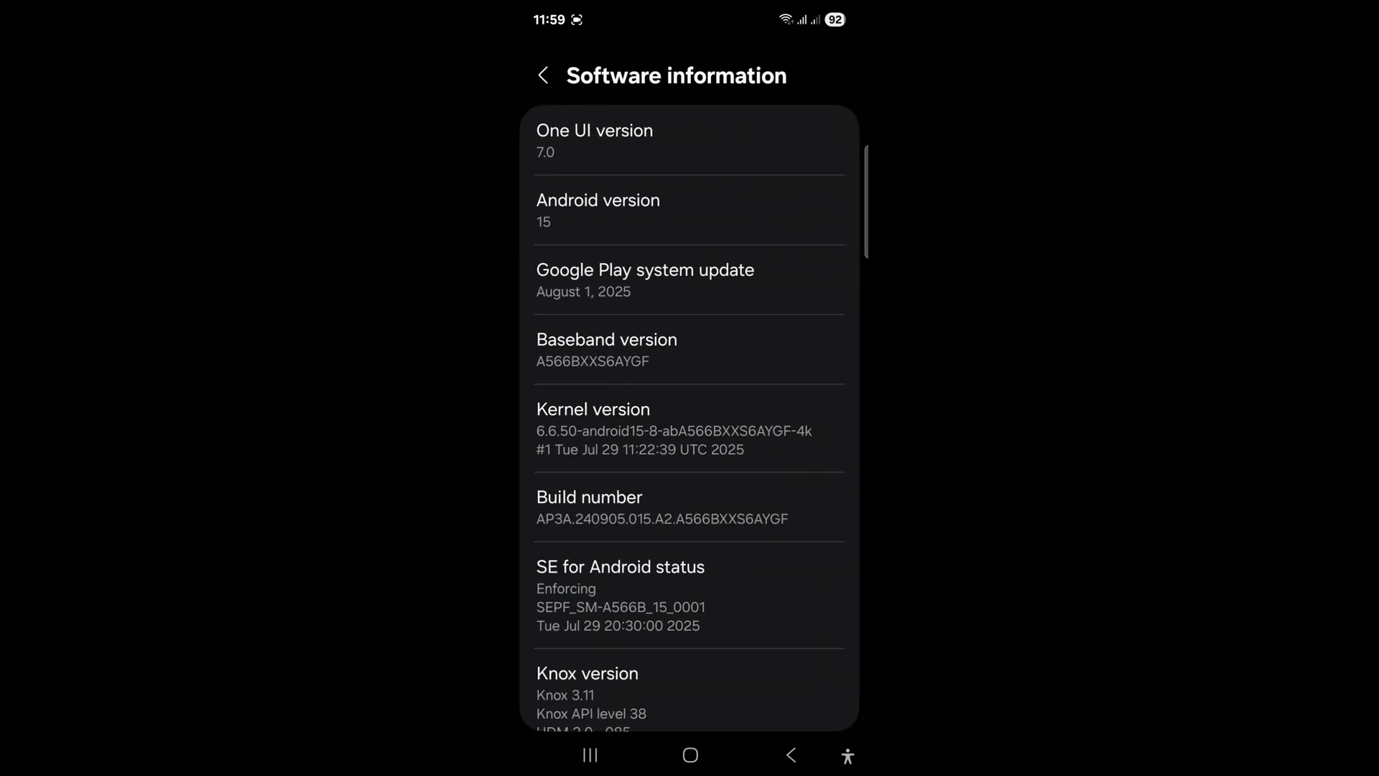
pyautogui.scroll(-2, 690, 410)
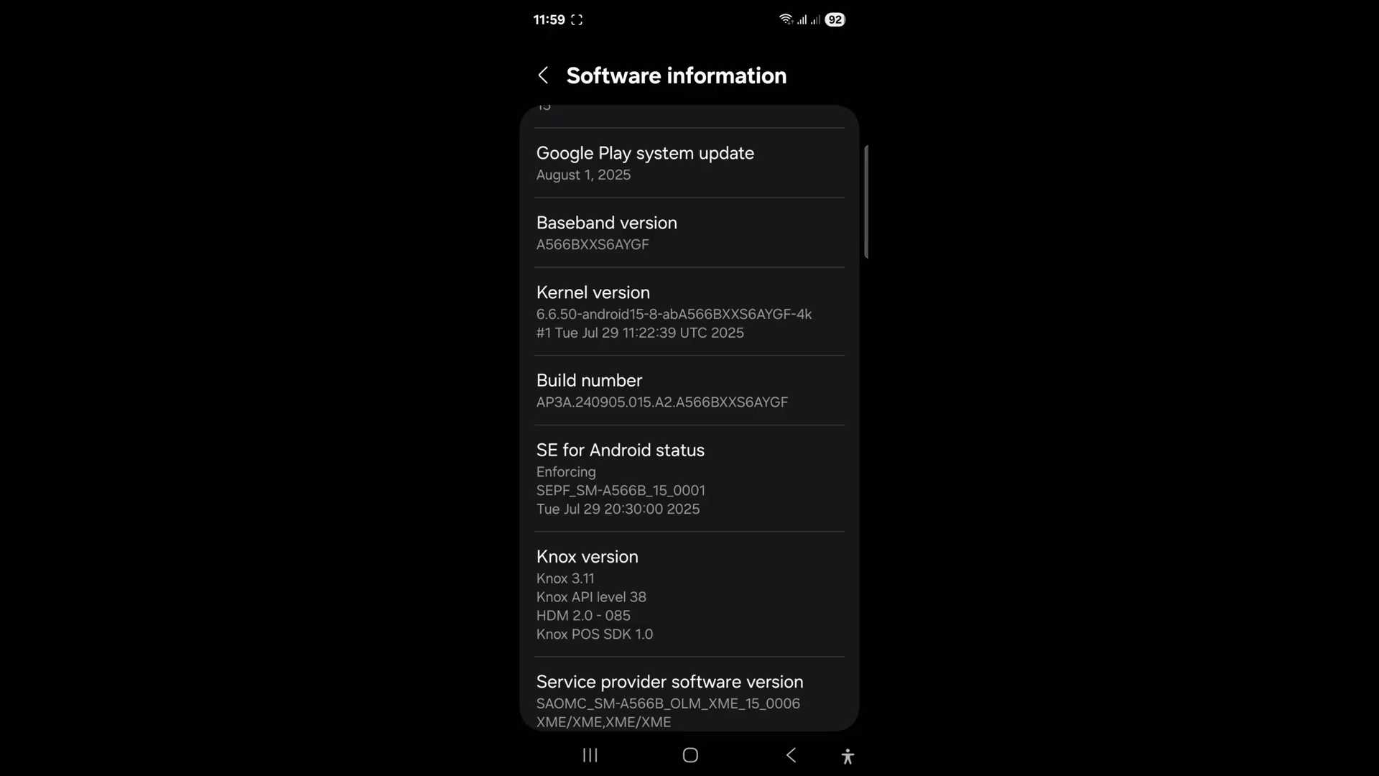
pyautogui.click(681, 402)
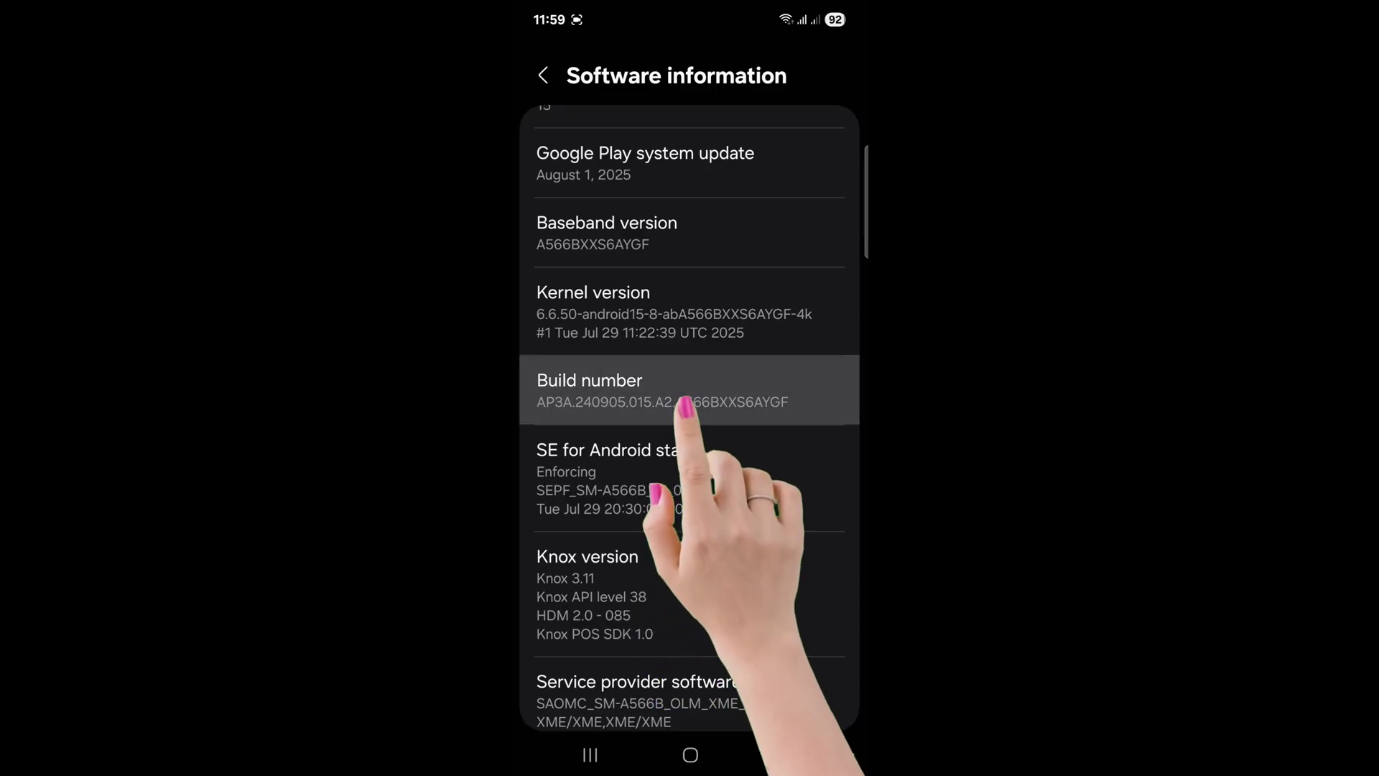
pyautogui.click(680, 393)
pyautogui.click(680, 393)
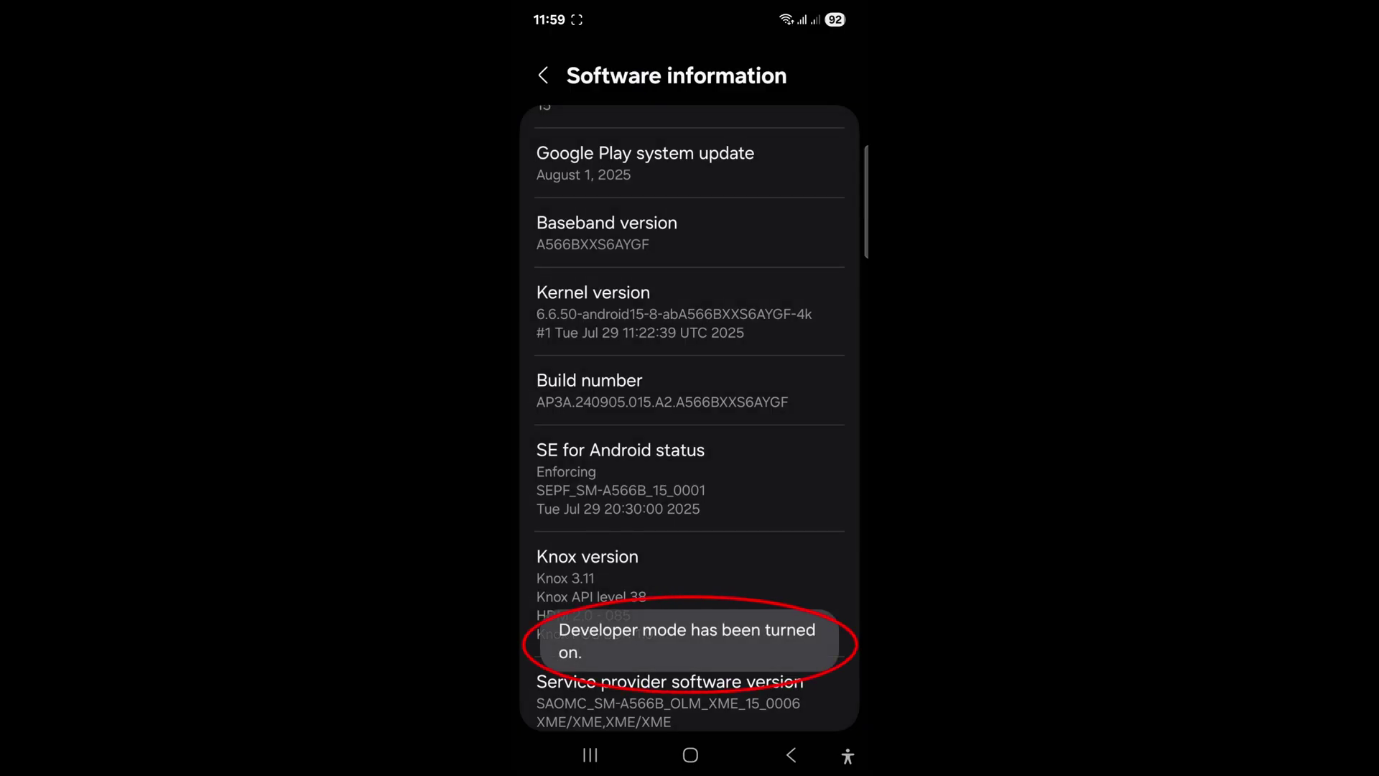
pyautogui.click(792, 754)
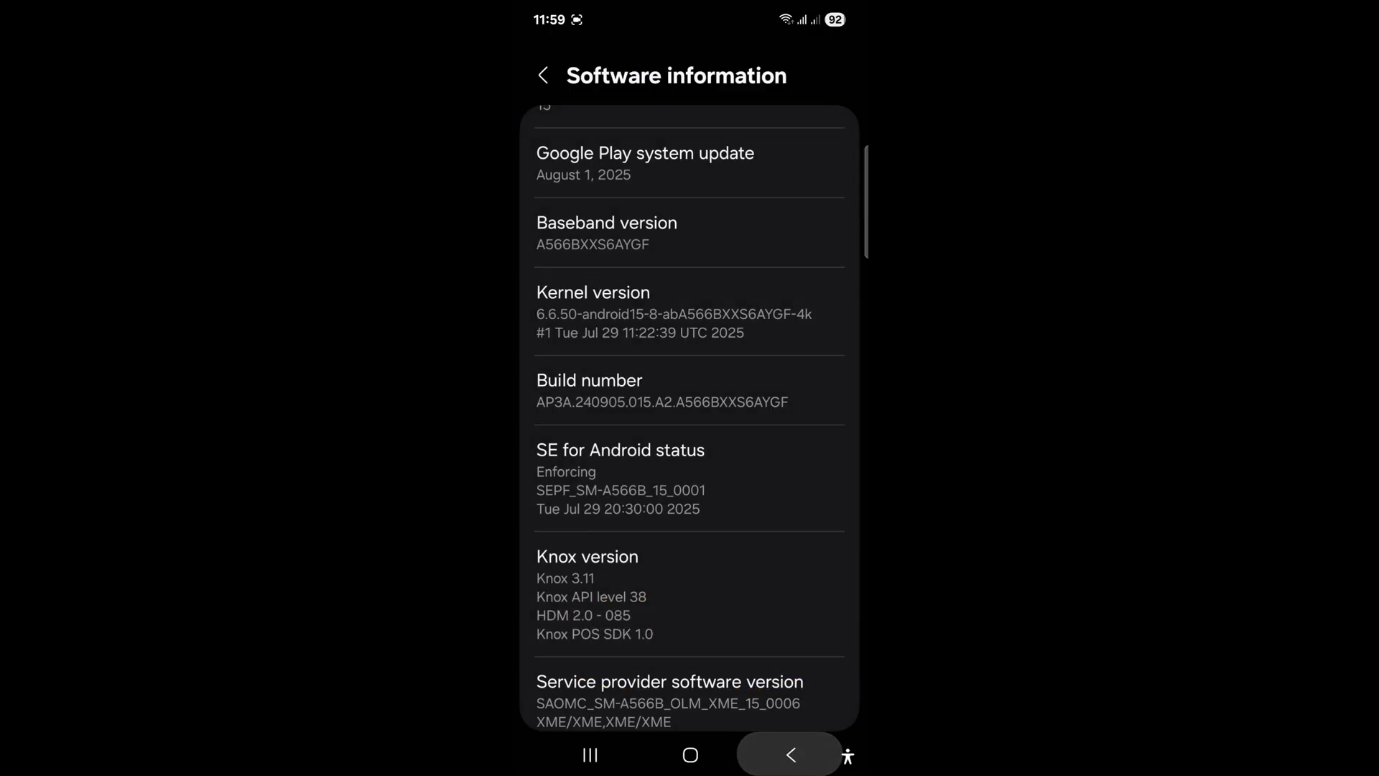
# In Developer options, switch off OEM unlocking and the main toggle, then return home
pyautogui.click(791, 754)
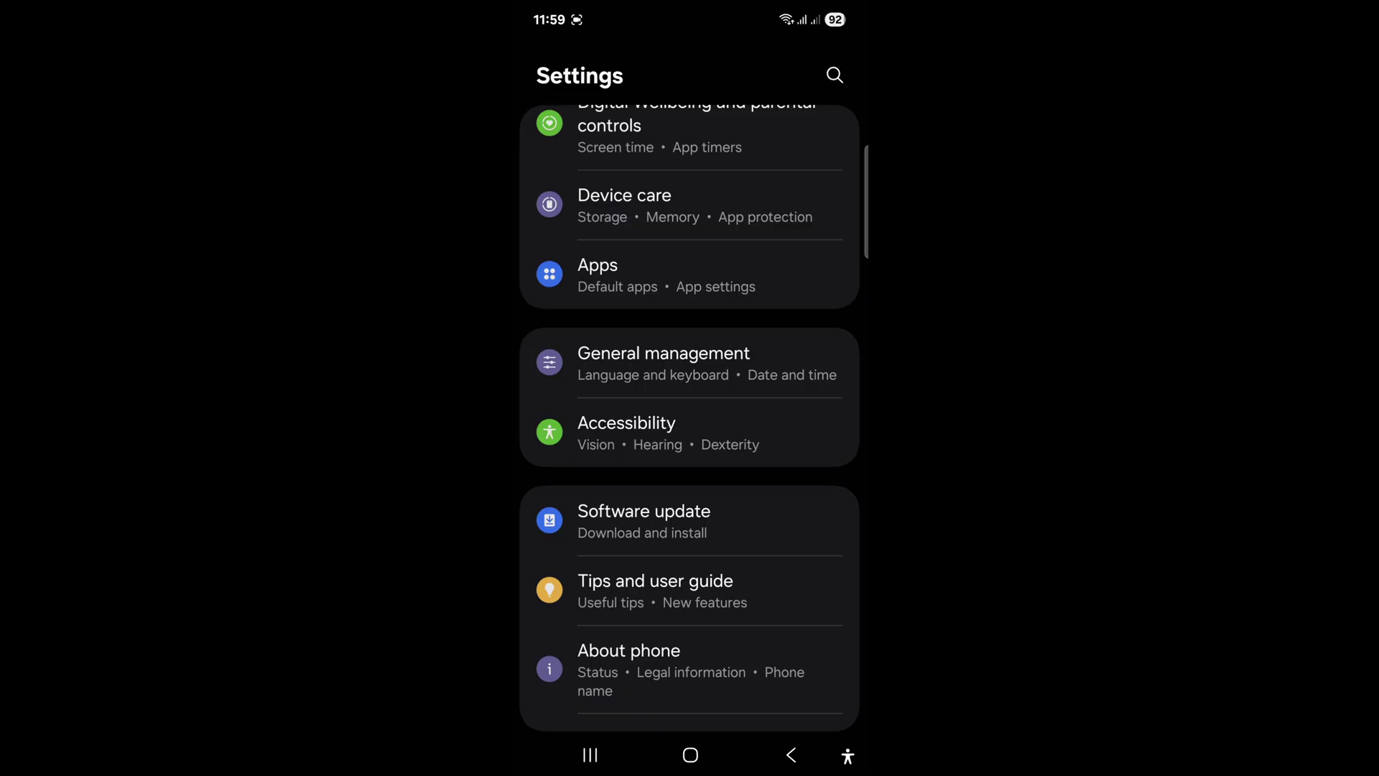
pyautogui.scroll(-2, 689, 409)
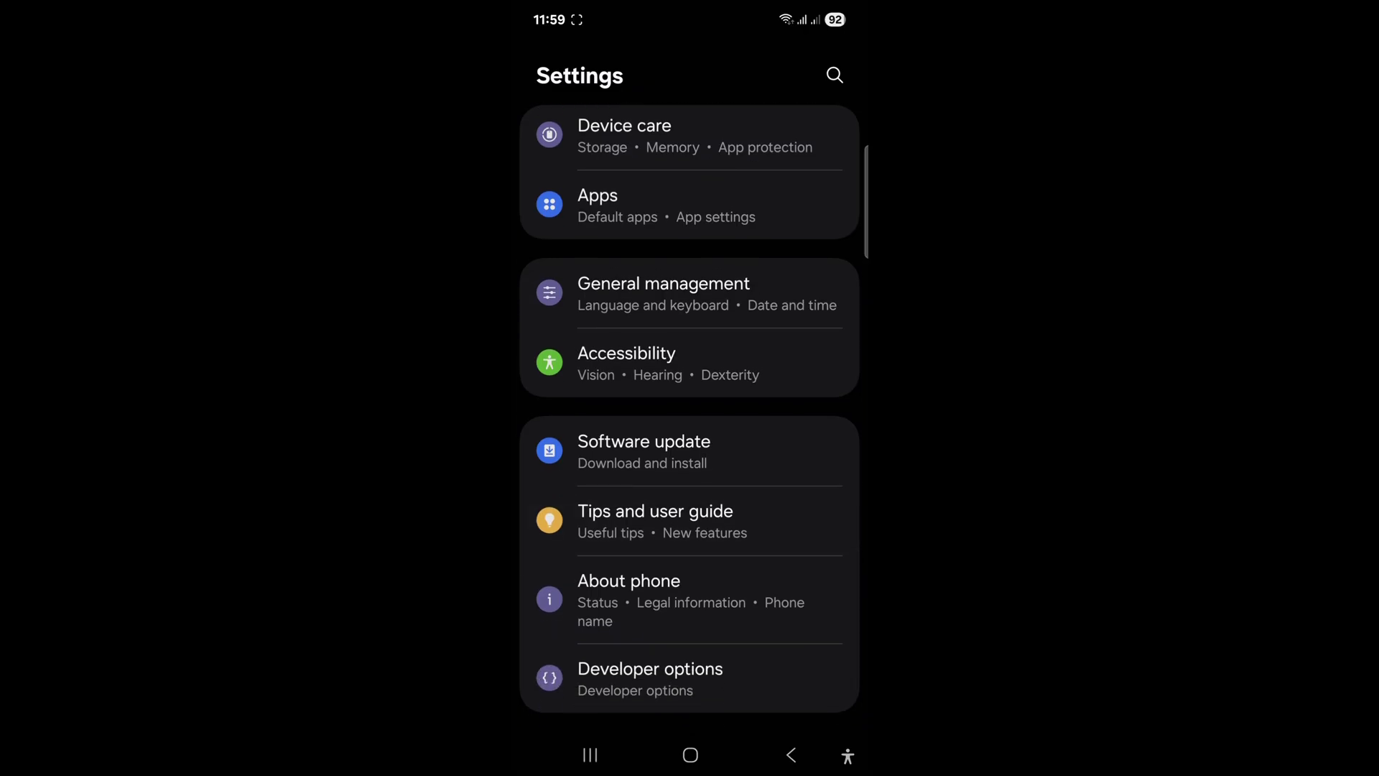
pyautogui.click(650, 676)
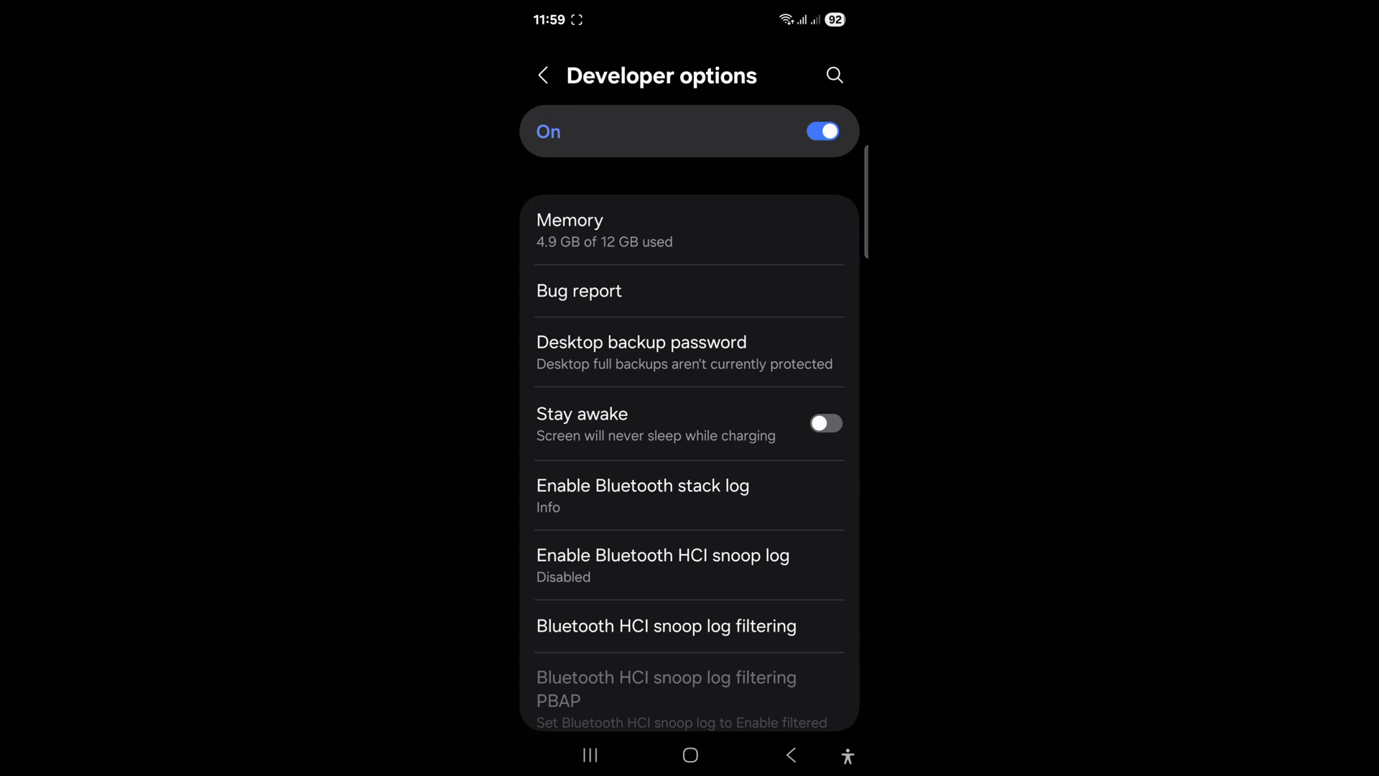
pyautogui.scroll(-5, 690, 457)
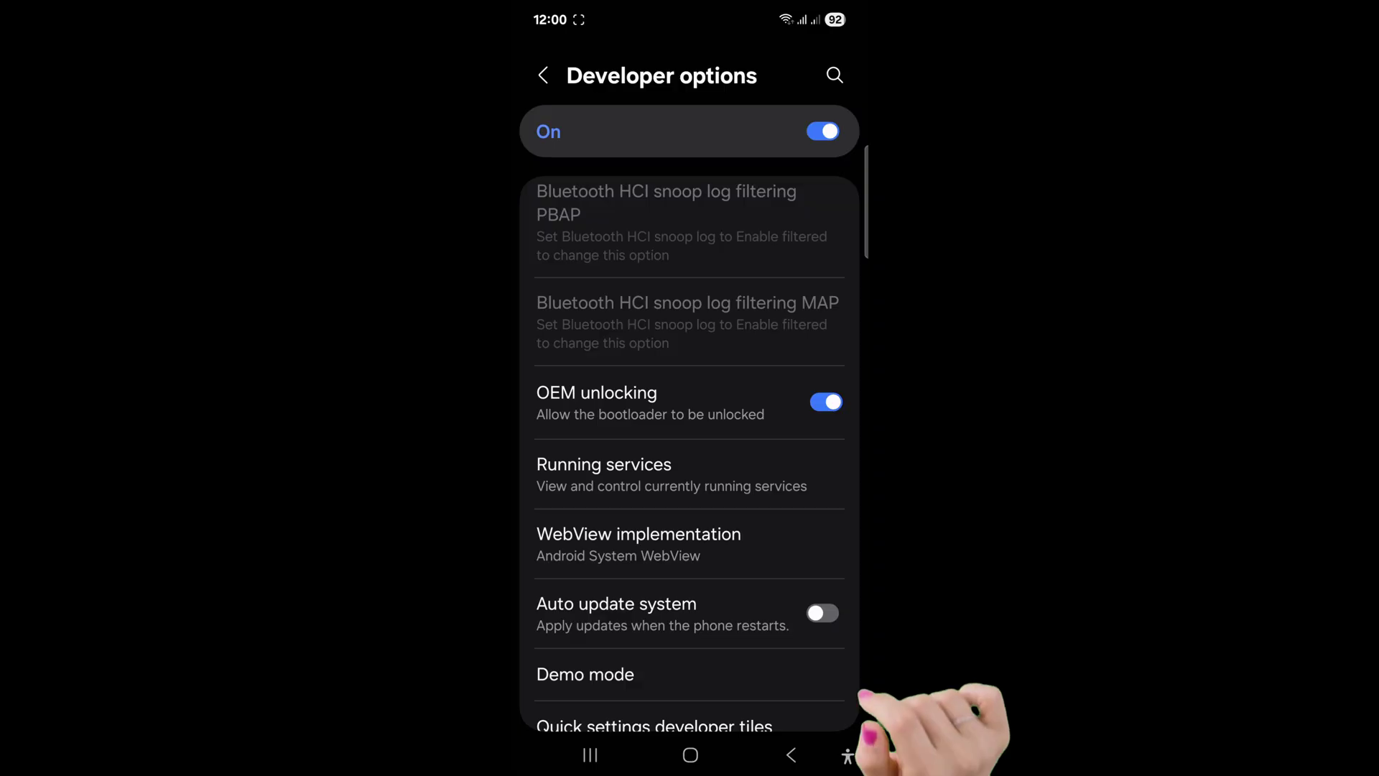
pyautogui.click(826, 402)
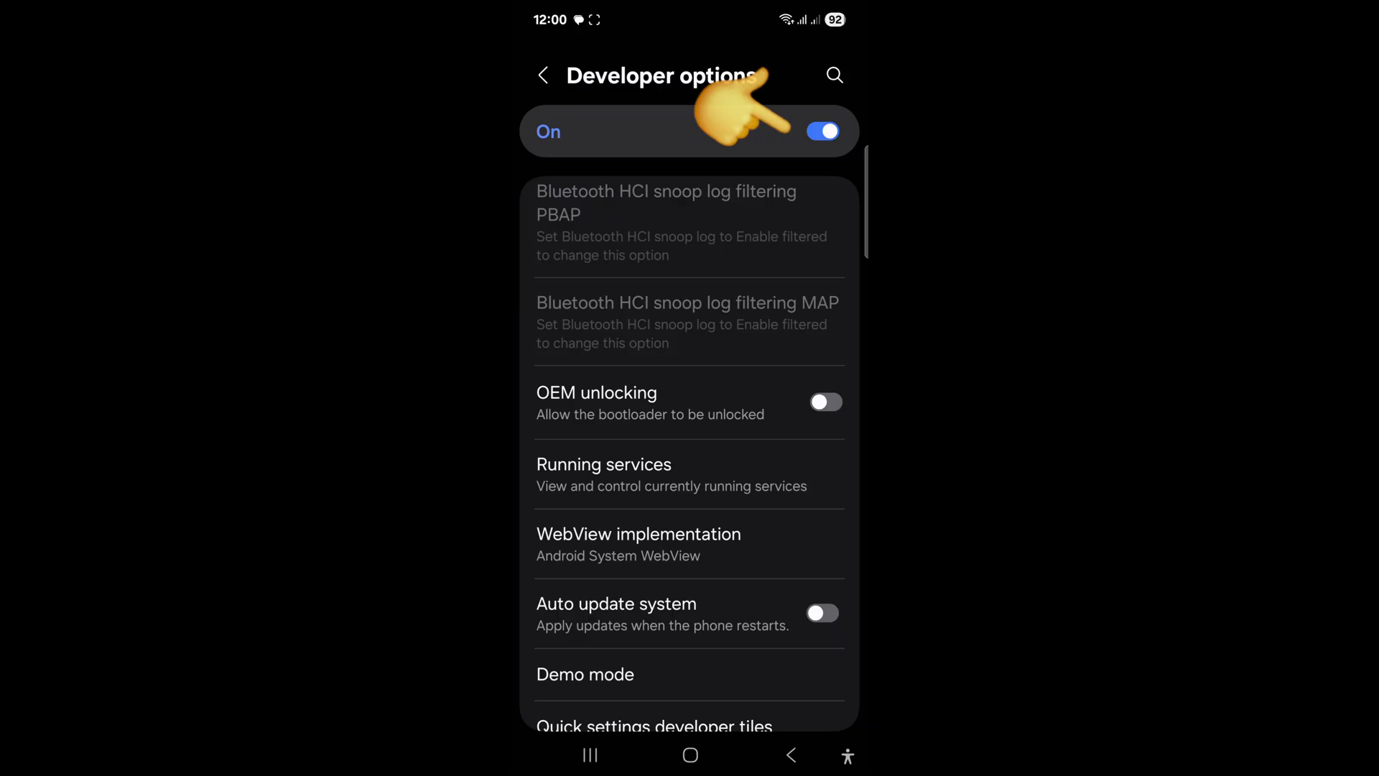
pyautogui.click(823, 131)
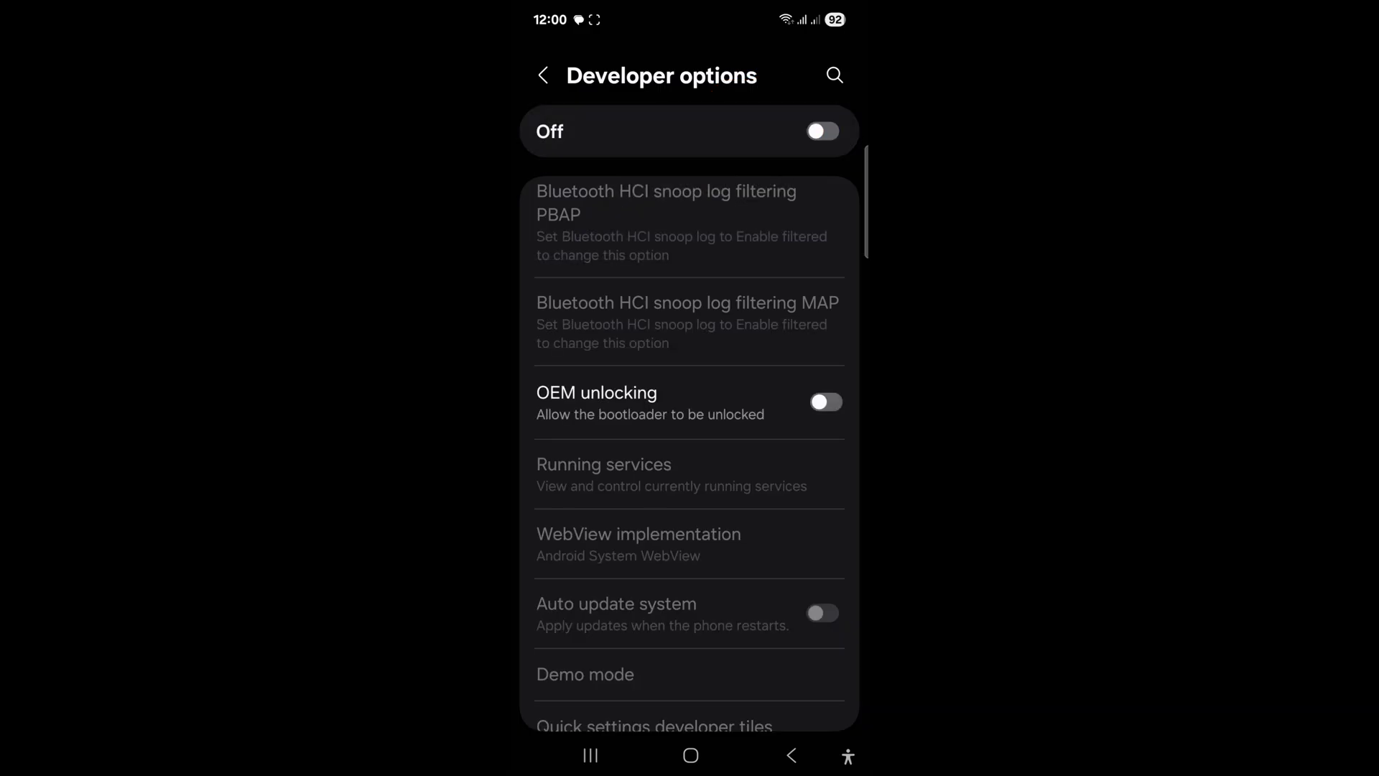
pyautogui.press('Home')
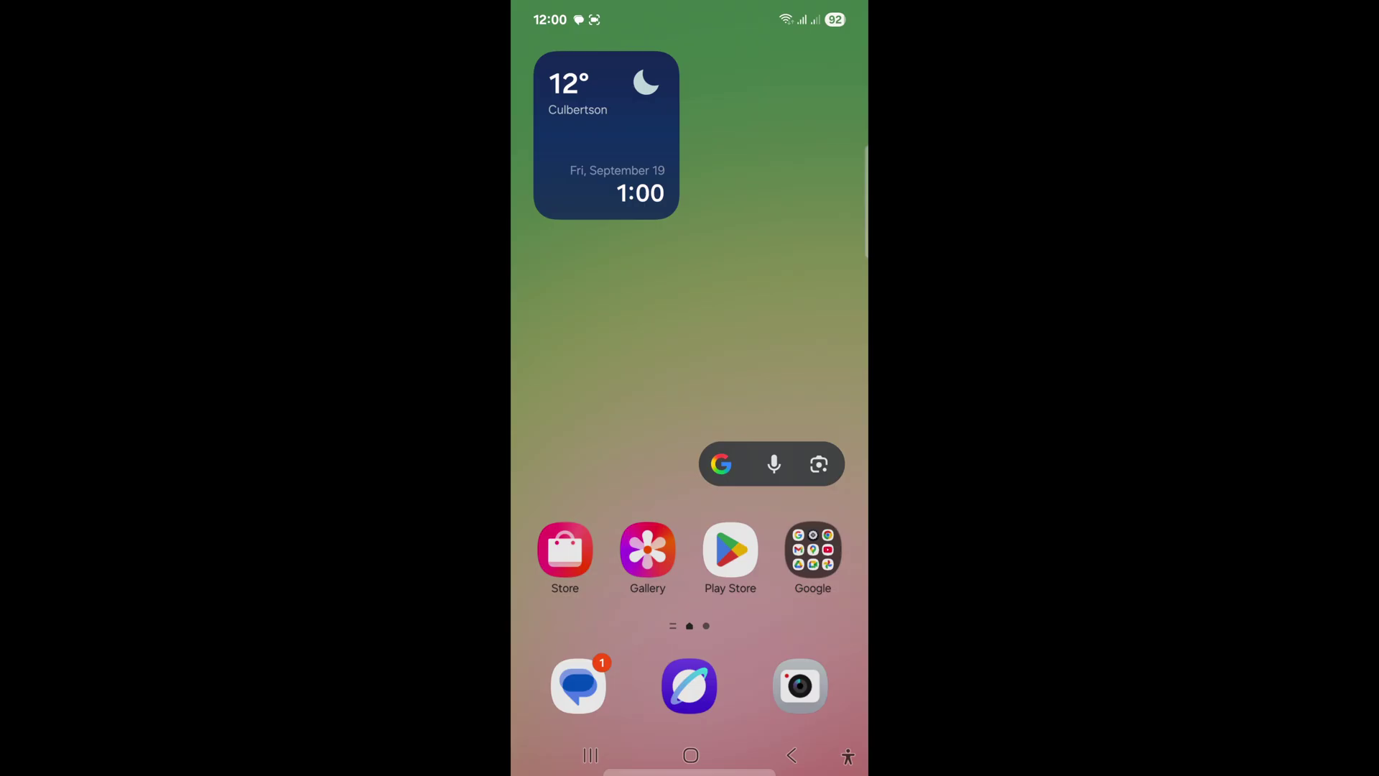
# Move to the home page holding GCash and choose Restart from the power menu
pyautogui.moveTo(797, 323); pyautogui.dragTo(582, 324)
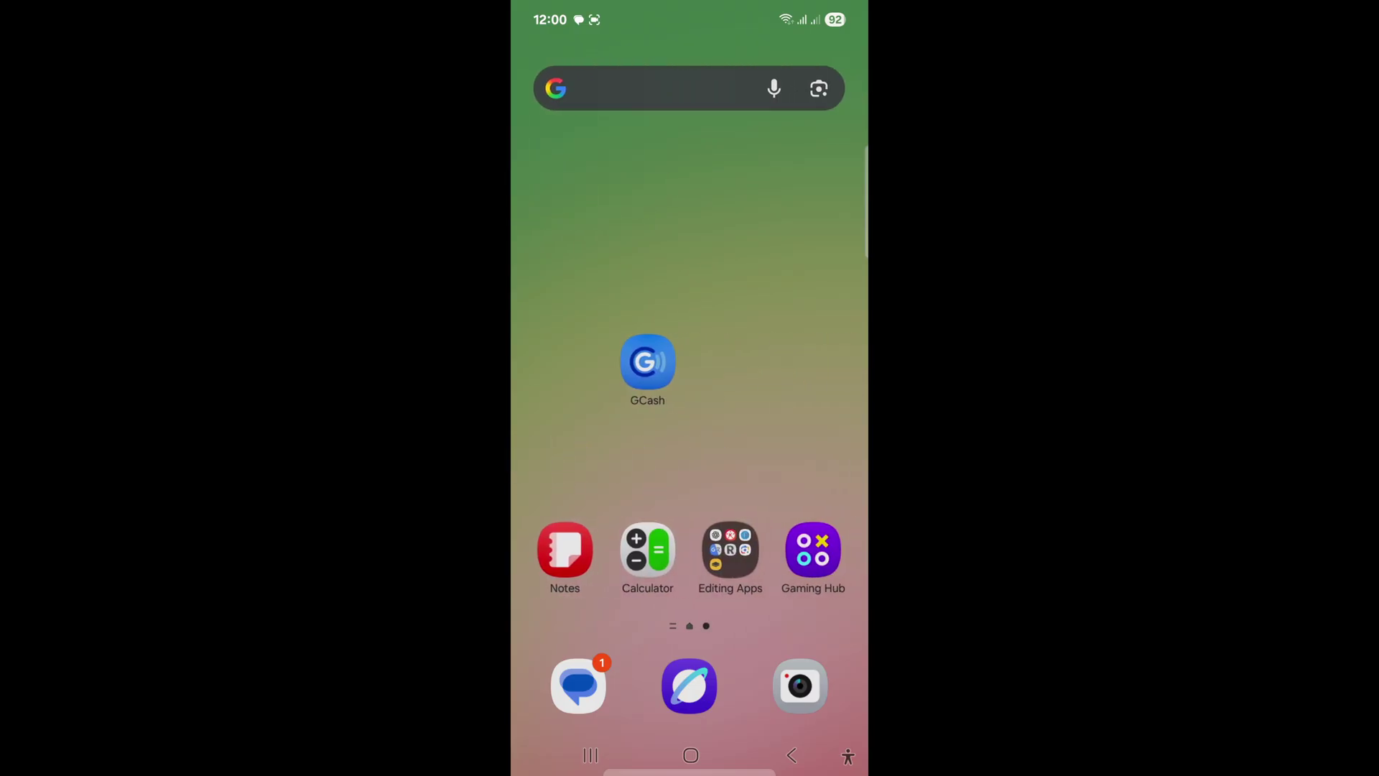
pyautogui.moveTo(691, 10); pyautogui.dragTo(690, 431)
pyautogui.click(786, 79)
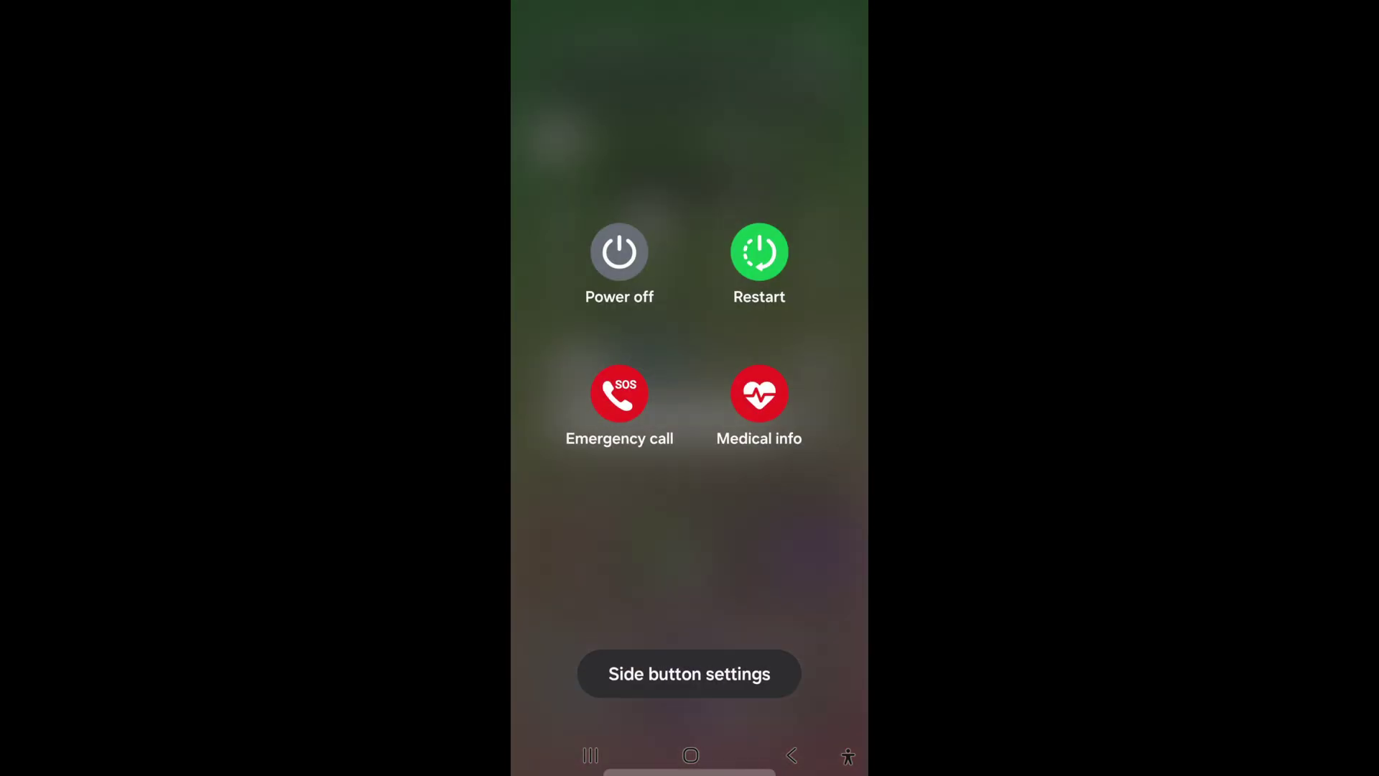
pyautogui.click(758, 252)
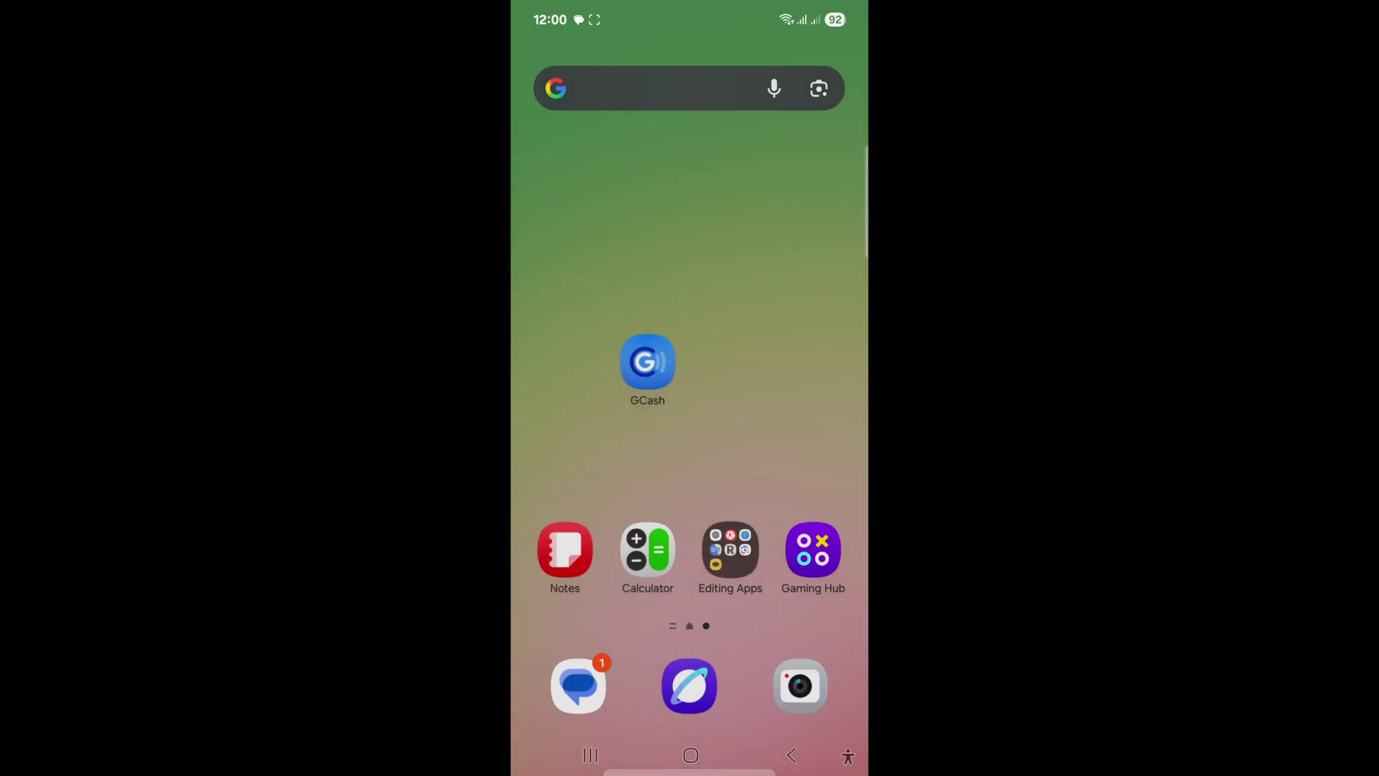
# Launch GCash and select the mobile number field to bring up the keypad
pyautogui.click(648, 363)
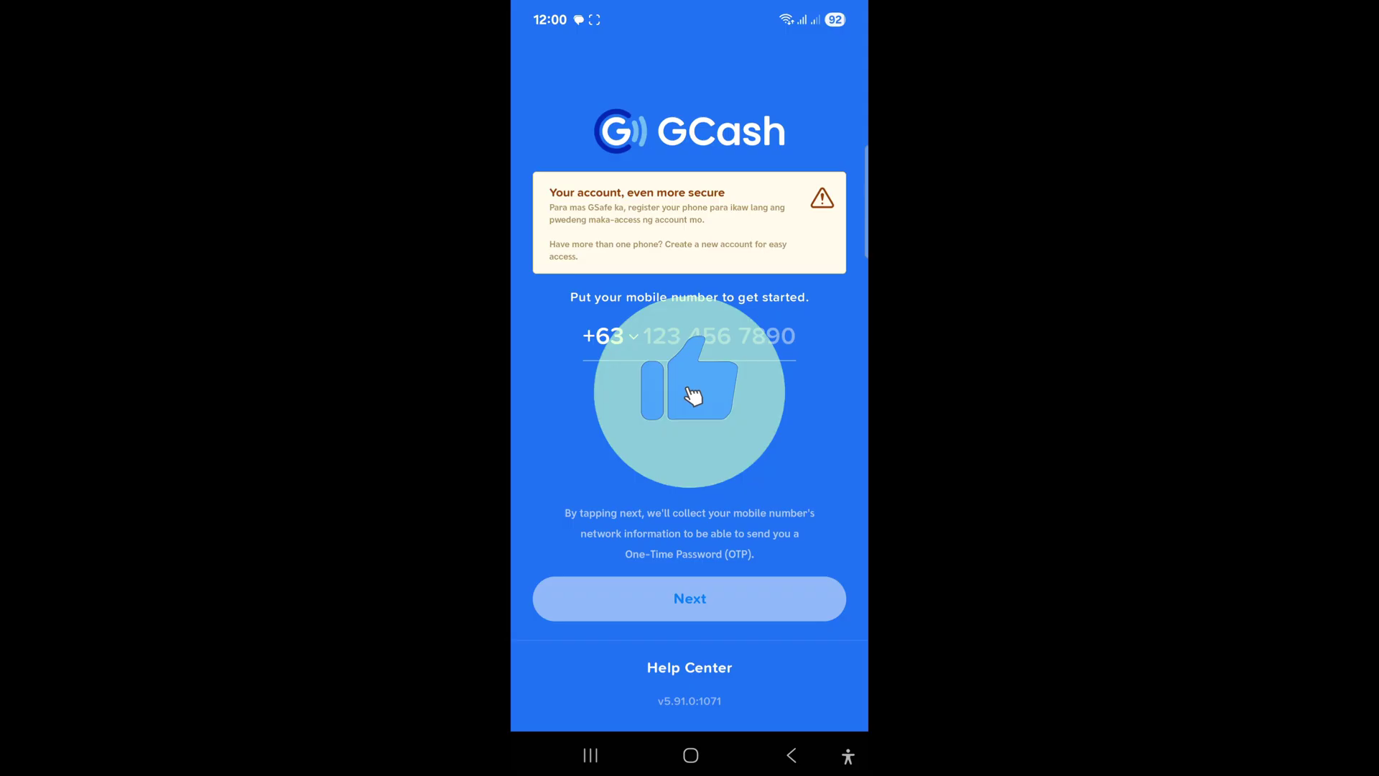
pyautogui.click(718, 335)
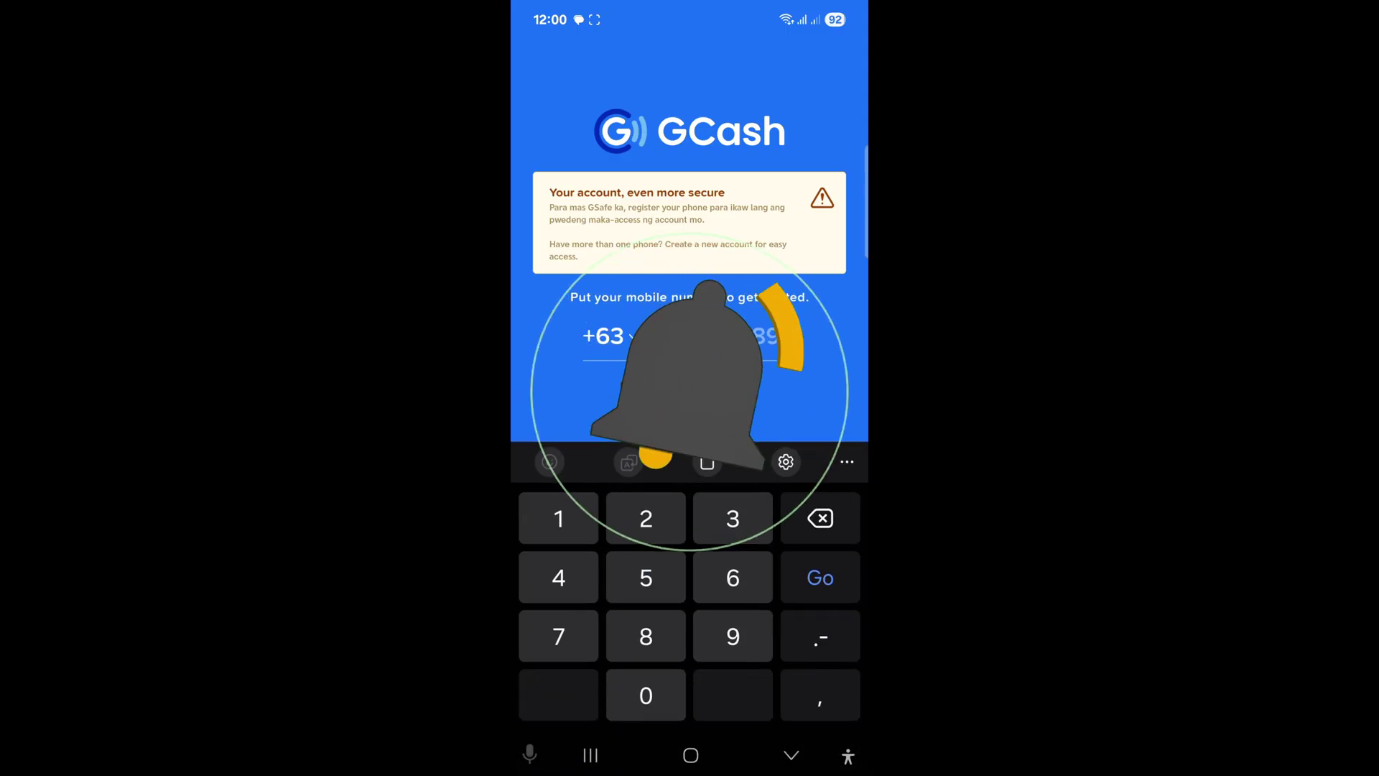